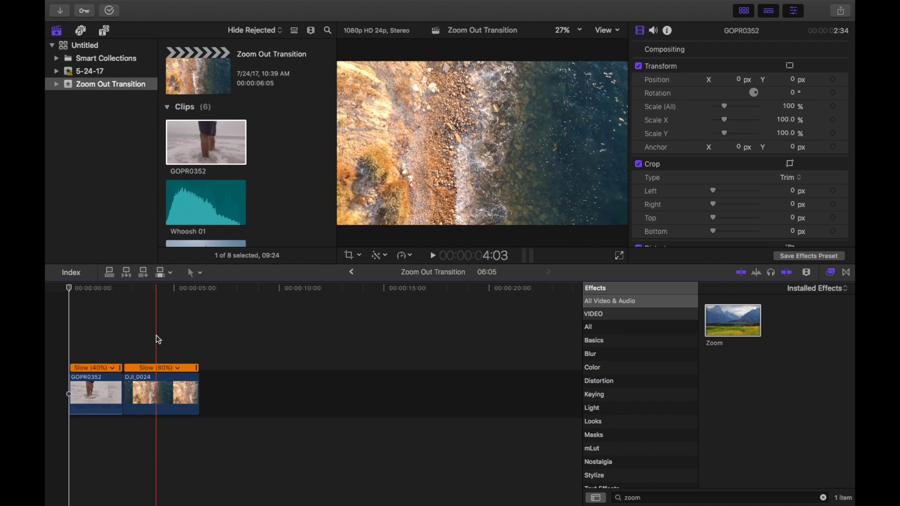
Step: Add a Scale keyframe to GOPR0352 and set Scale (All) to 140% at 2:10
{"action": "left_click", "coordinate": [74, 384]}
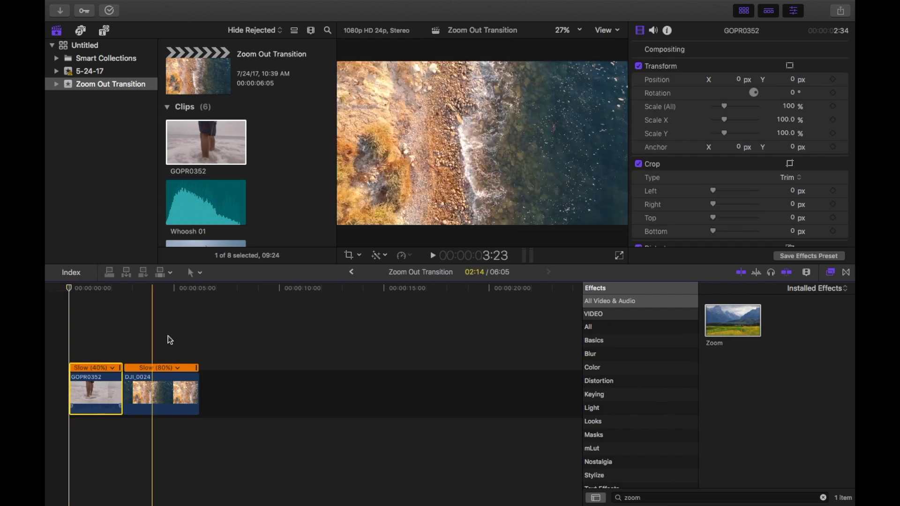
{"action": "left_click", "coordinate": [833, 107]}
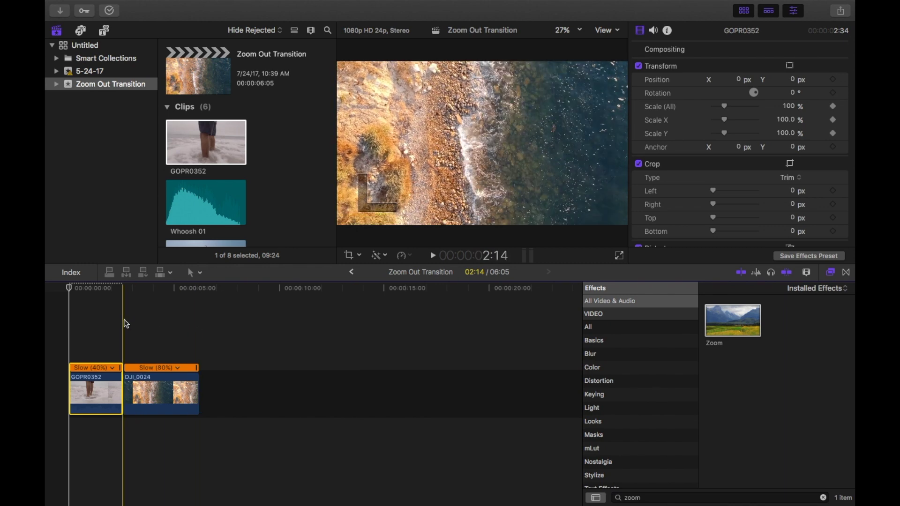
{"action": "left_click", "coordinate": [122, 319]}
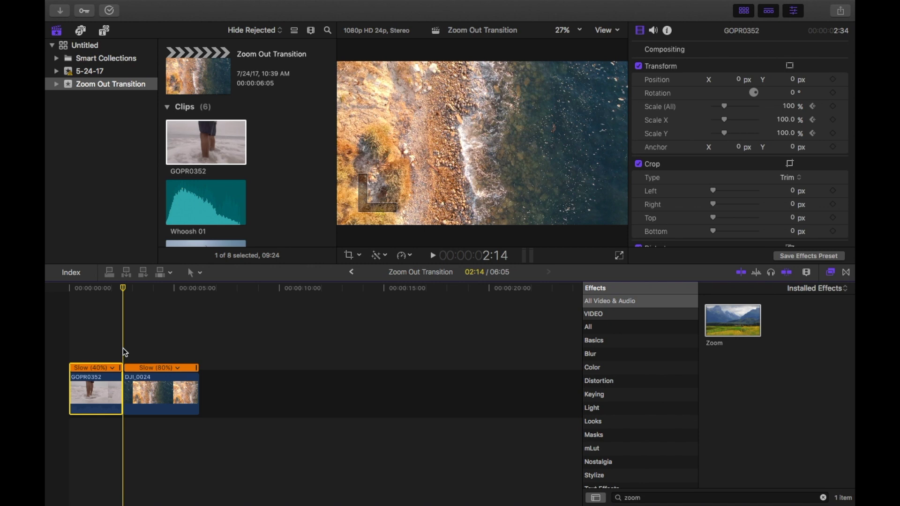
{"action": "key", "text": "Left"}
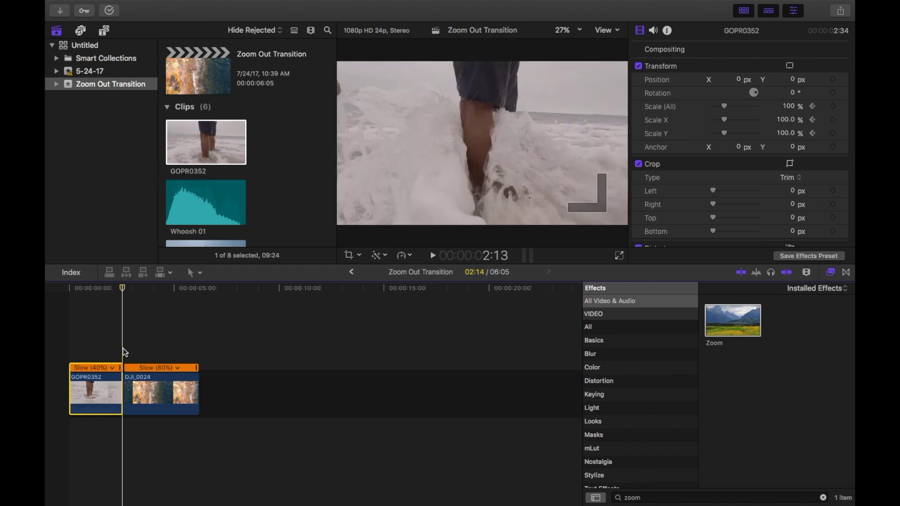
{"action": "key", "text": "Left"}
{"action": "key", "text": "Left"}
{"action": "key", "text": "Left"}
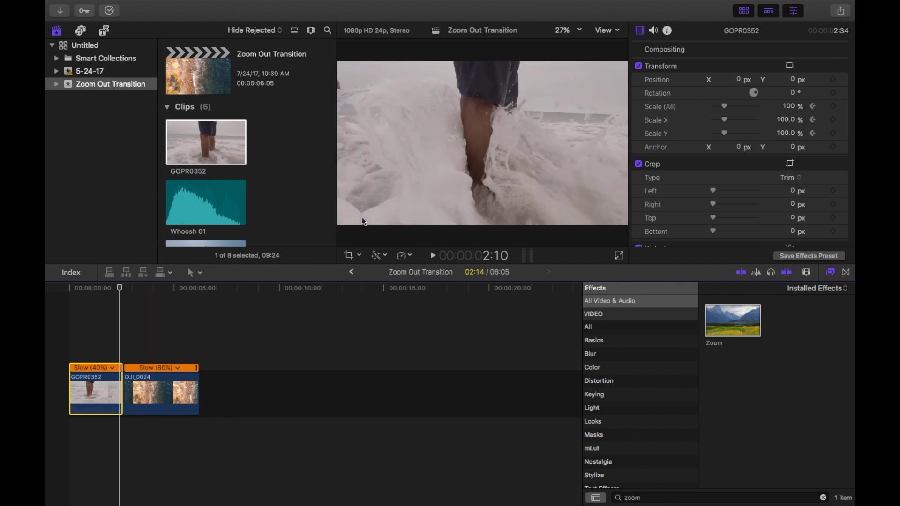
{"action": "left_click", "coordinate": [791, 108]}
{"action": "type", "text": "140"}
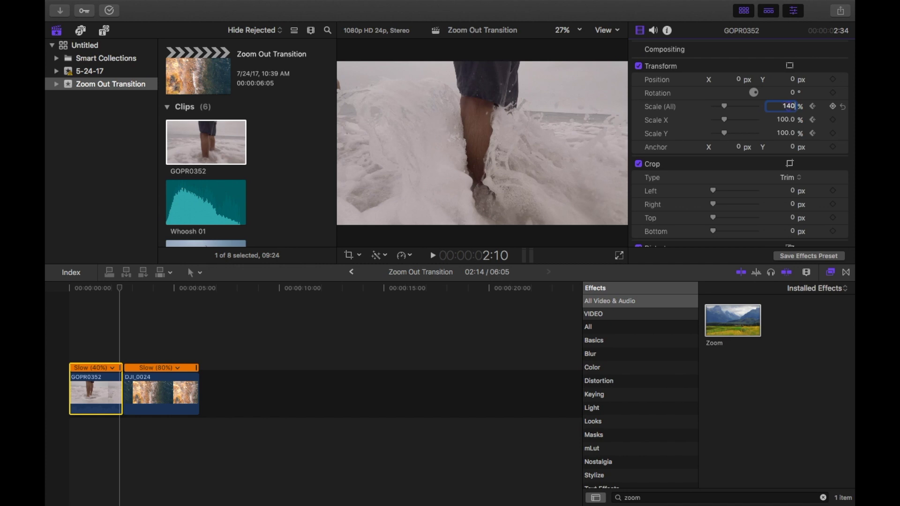
{"action": "key", "text": "Return"}
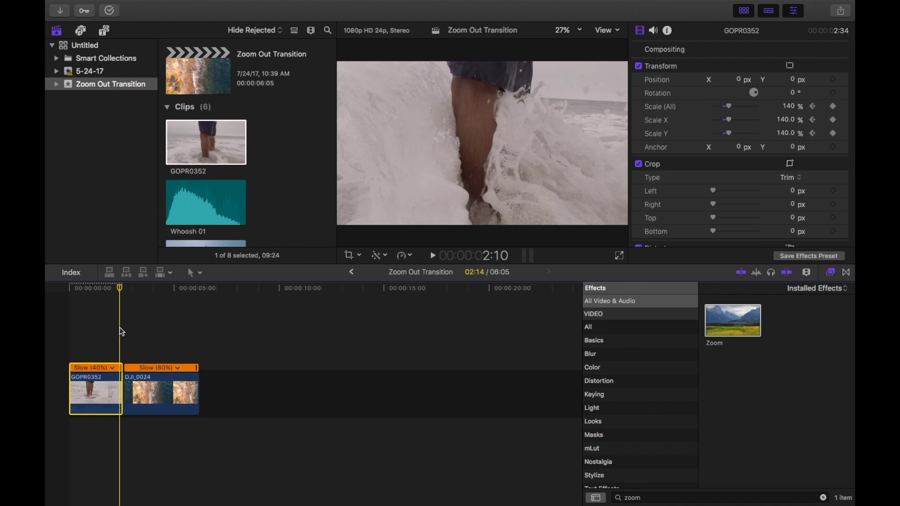
Step: Keyframe the scale back to 100% at 2:14, then return to the 140% keyframe
{"action": "key", "text": "Right"}
{"action": "key", "text": "Right"}
{"action": "key", "text": "Right"}
{"action": "key", "text": "Right"}
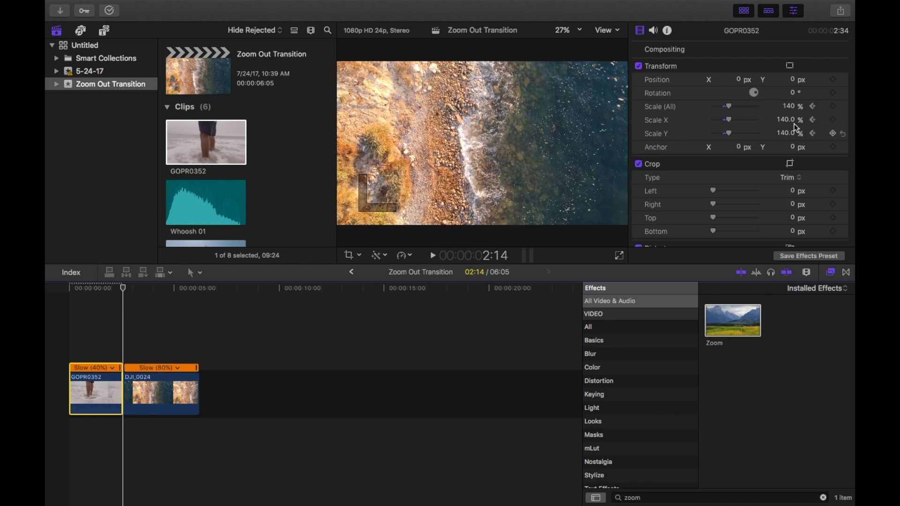
{"action": "left_click", "coordinate": [792, 111]}
{"action": "type", "text": "1"}
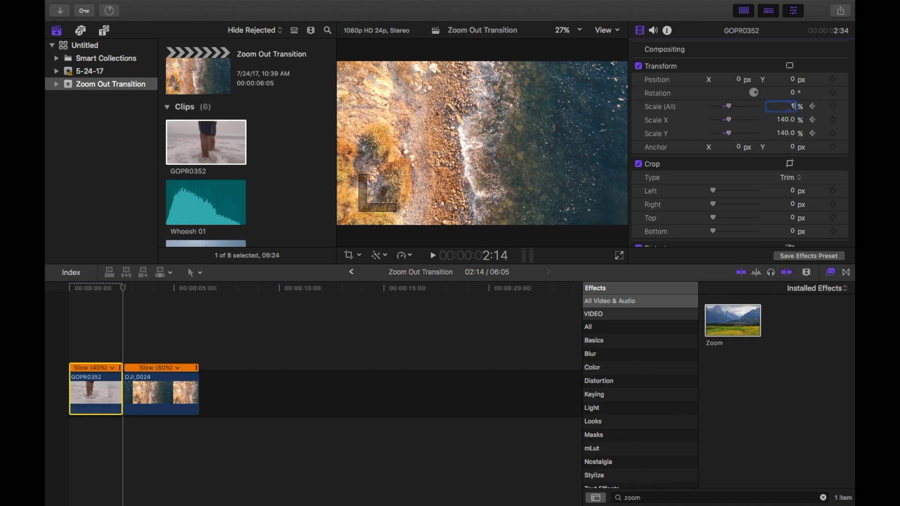
{"action": "type", "text": "00"}
{"action": "key", "text": "Return"}
{"action": "left_click", "coordinate": [814, 109]}
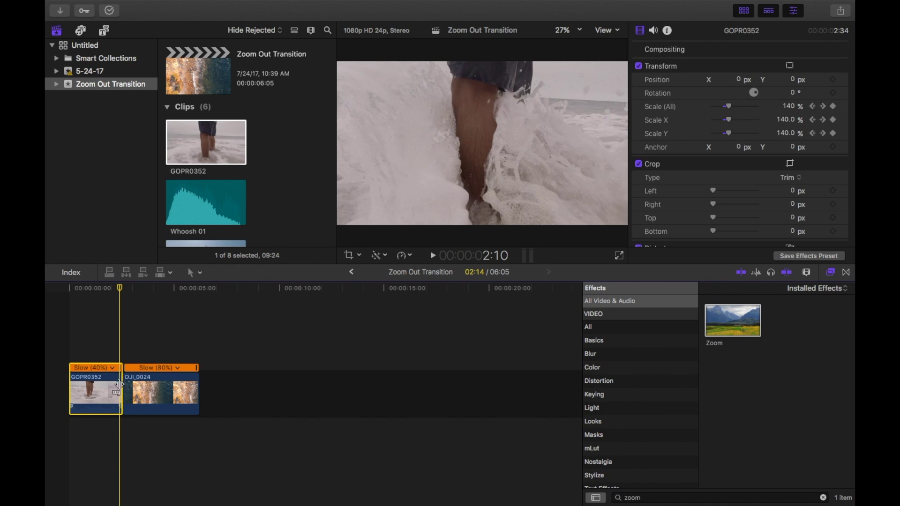
Step: Trim the end of GOPR0352 slightly and zoom the timeline in around the cut
{"action": "left_click_drag", "start_coordinate": [119, 385], "coordinate": [116, 386]}
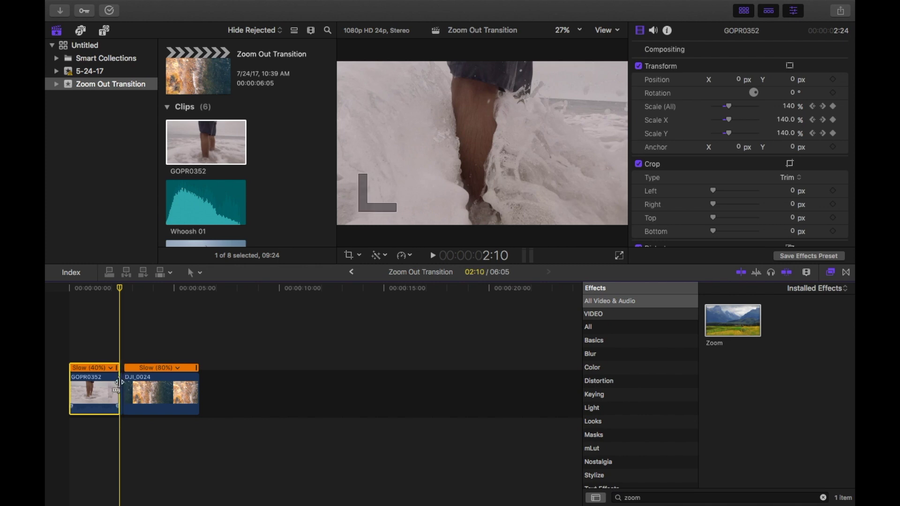
{"action": "key", "text": "super+equal"}
{"action": "key", "text": "super+equal"}
{"action": "key", "text": "super+equal"}
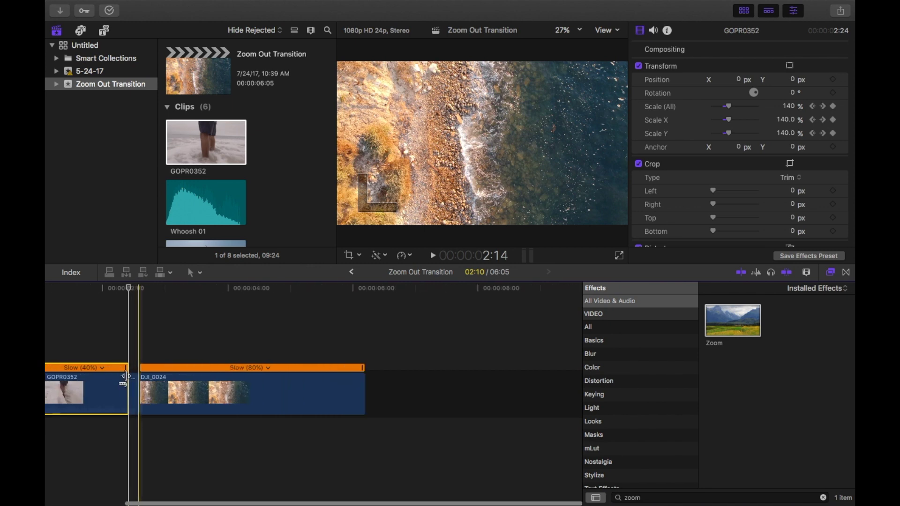
{"action": "scroll", "coordinate": [126, 375], "scroll_direction": "left", "scroll_amount": 5}
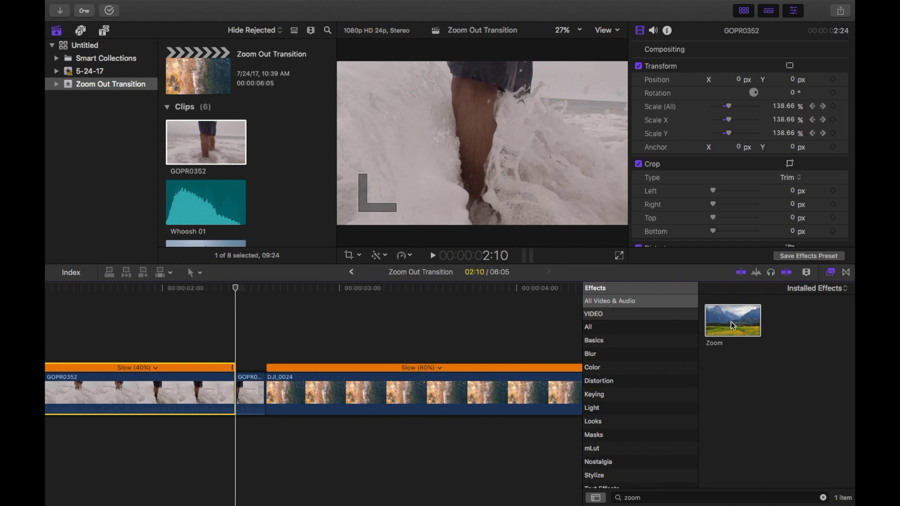
Step: Apply the Zoom effect to the short beach clip and lower its Amount to 20
{"action": "left_click_drag", "start_coordinate": [735, 324], "coordinate": [251, 395]}
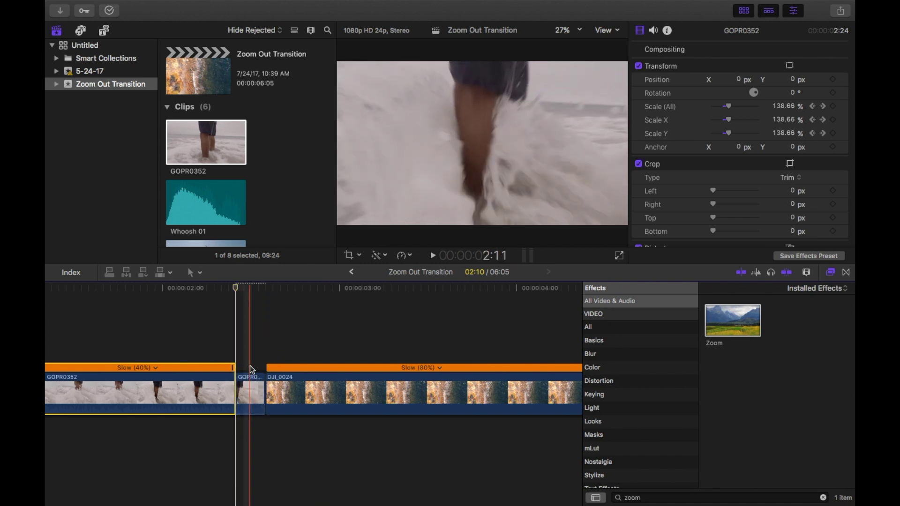
{"action": "left_click", "coordinate": [252, 400]}
{"action": "left_click", "coordinate": [791, 92]}
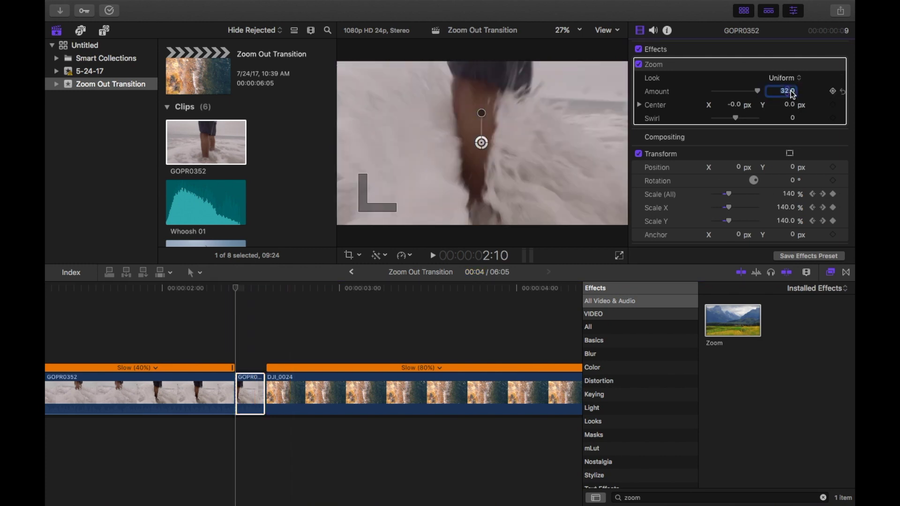
{"action": "type", "text": "20"}
{"action": "key", "text": "Return"}
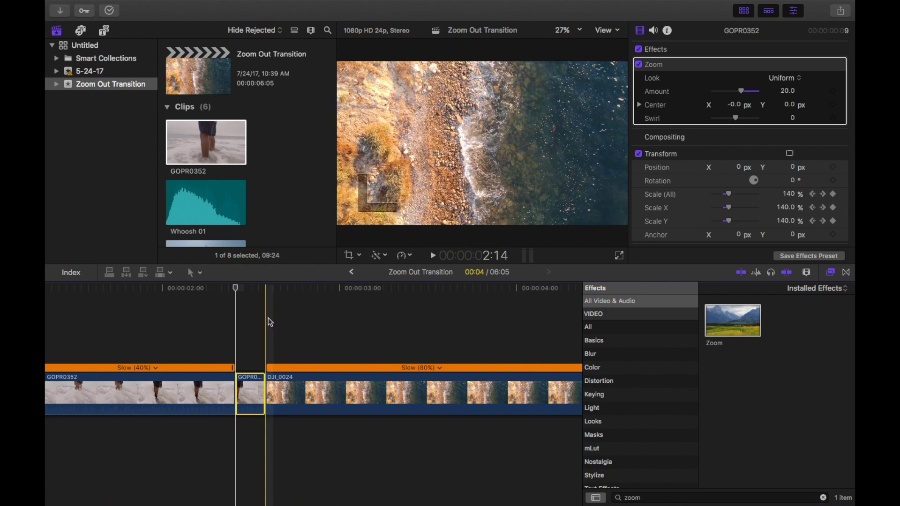
{"action": "left_click", "coordinate": [300, 393]}
Step: Add a Scale keyframe of 140% at the first frame of DJI_0024
{"action": "left_click", "coordinate": [268, 335]}
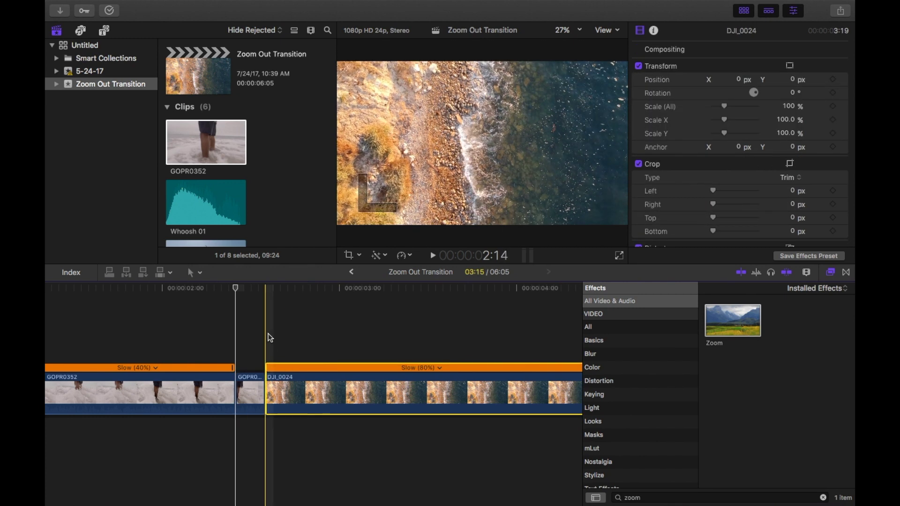
{"action": "left_click", "coordinate": [286, 392]}
{"action": "left_click", "coordinate": [834, 106]}
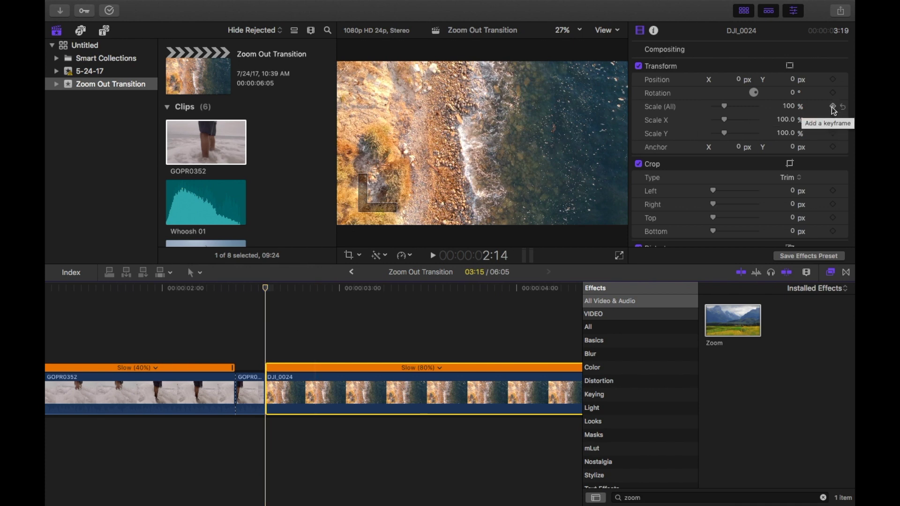
{"action": "key", "text": "Left"}
{"action": "left_click", "coordinate": [791, 107]}
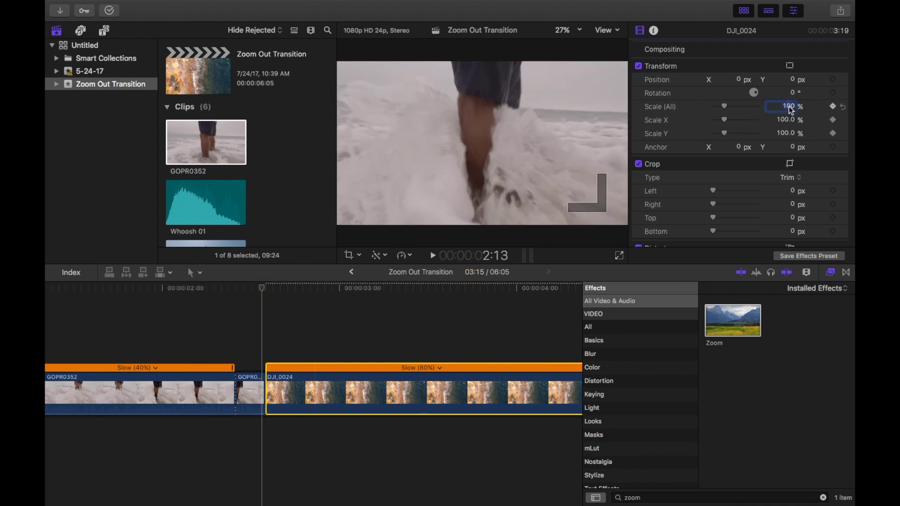
{"action": "type", "text": "140"}
{"action": "key", "text": "Return"}
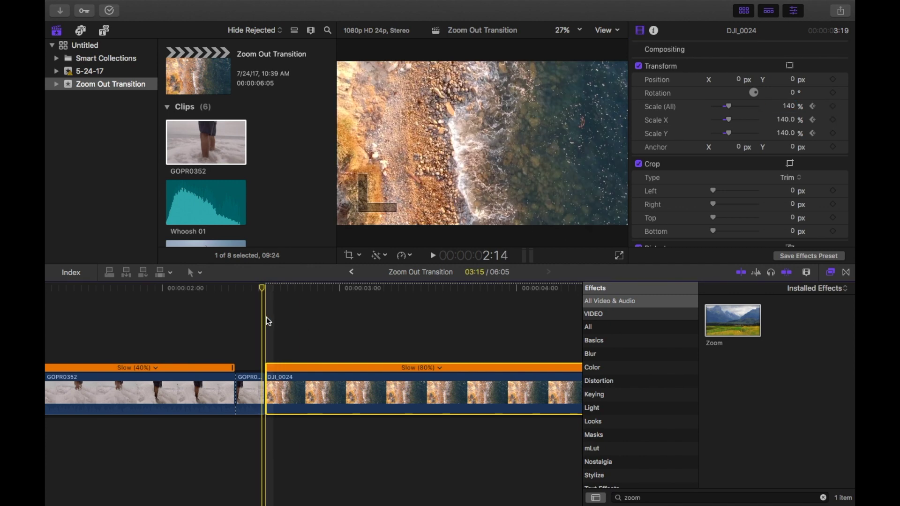
Step: Step forward to 2:17 and keyframe Scale (All) at 100%
{"action": "key", "text": "Right"}
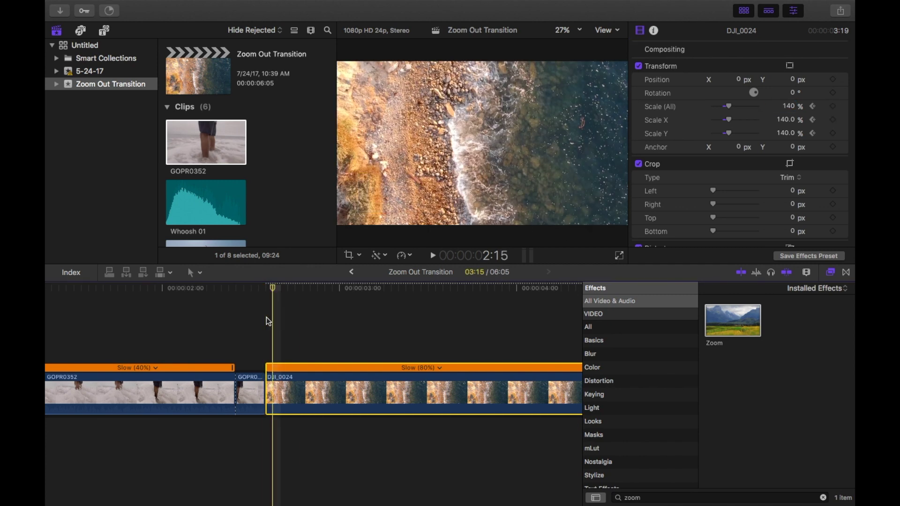
{"action": "key", "text": "Right"}
{"action": "key", "text": "Right"}
{"action": "left_click", "coordinate": [783, 107]}
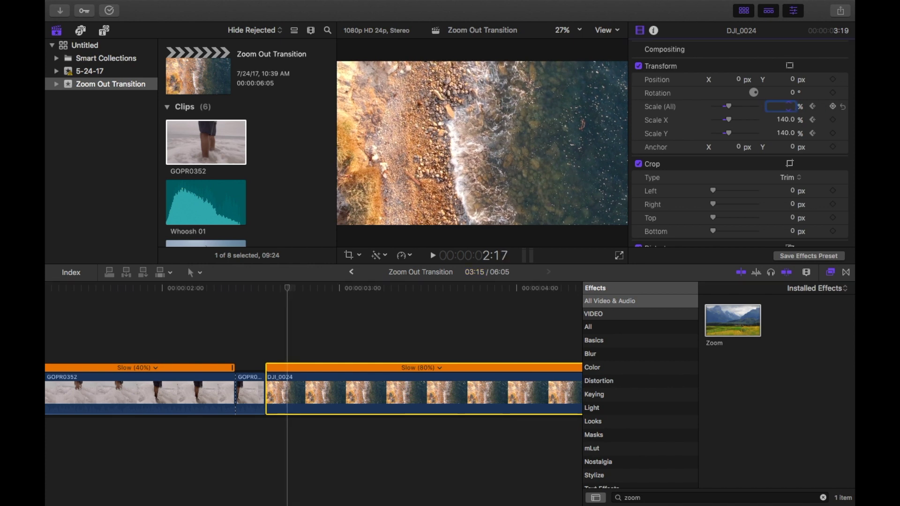
{"action": "type", "text": "100"}
{"action": "key", "text": "Return"}
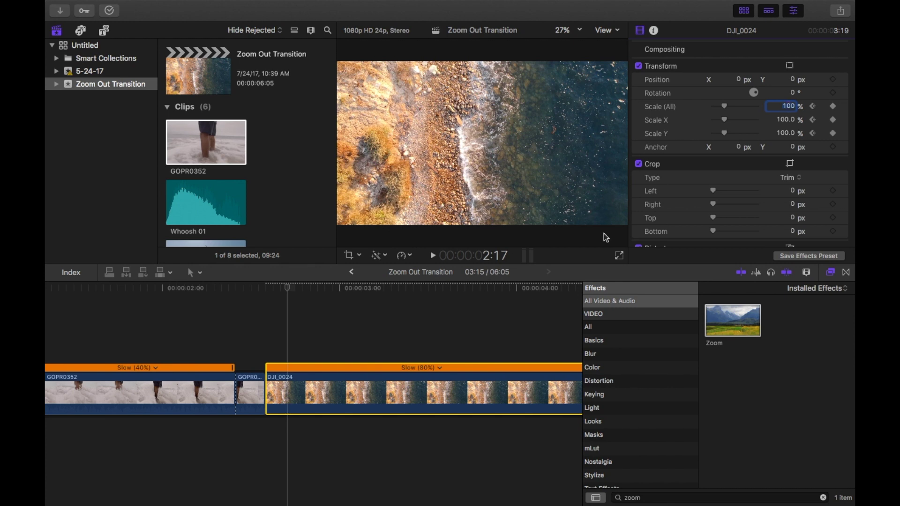
{"action": "left_click", "coordinate": [287, 380]}
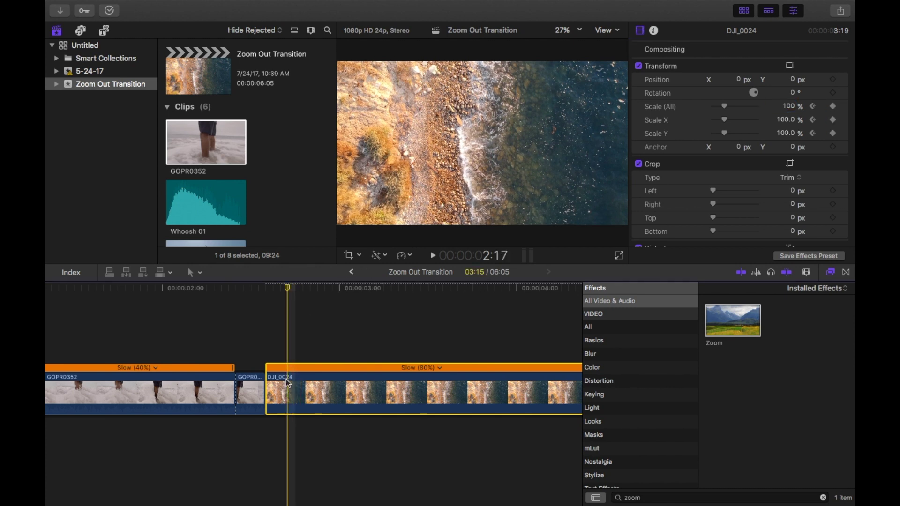
Step: Blade DJI_0024 at the playhead and give the short piece a Zoom blur of Amount 20
{"action": "key", "text": "super+b"}
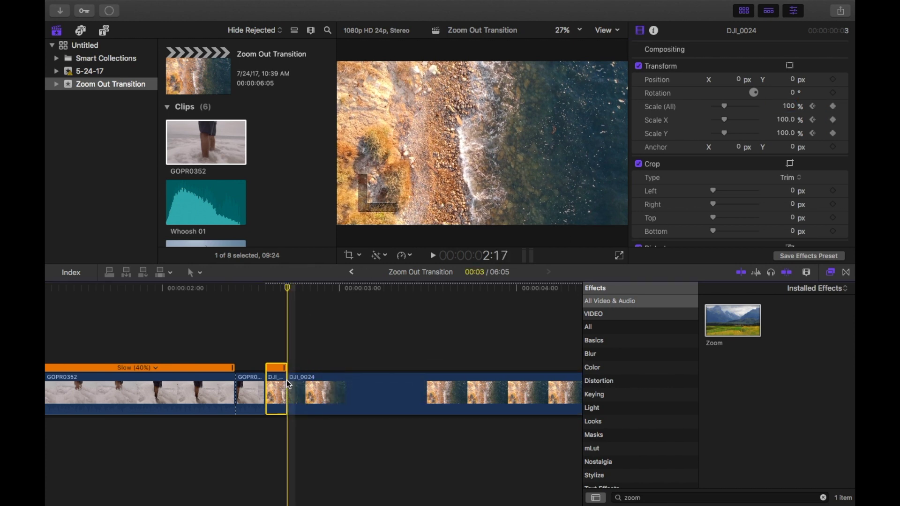
{"action": "left_click_drag", "start_coordinate": [735, 324], "coordinate": [274, 395]}
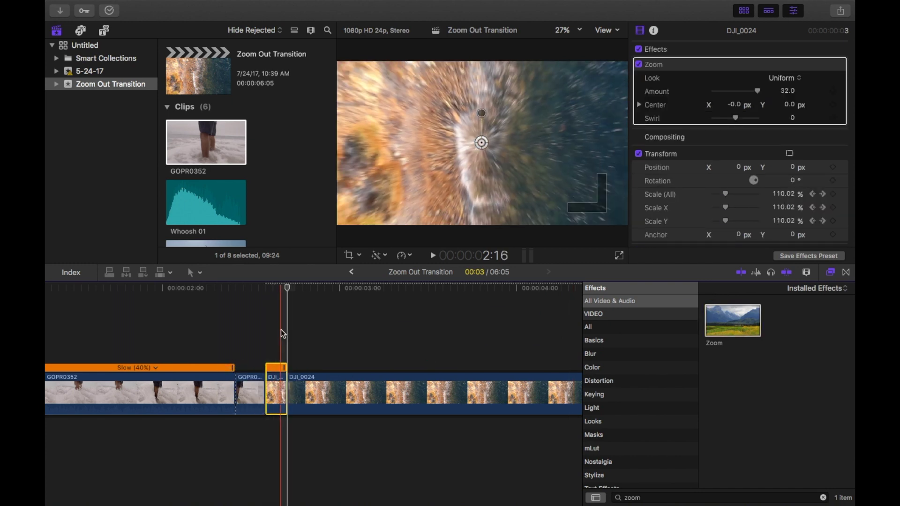
{"action": "left_click", "coordinate": [792, 90]}
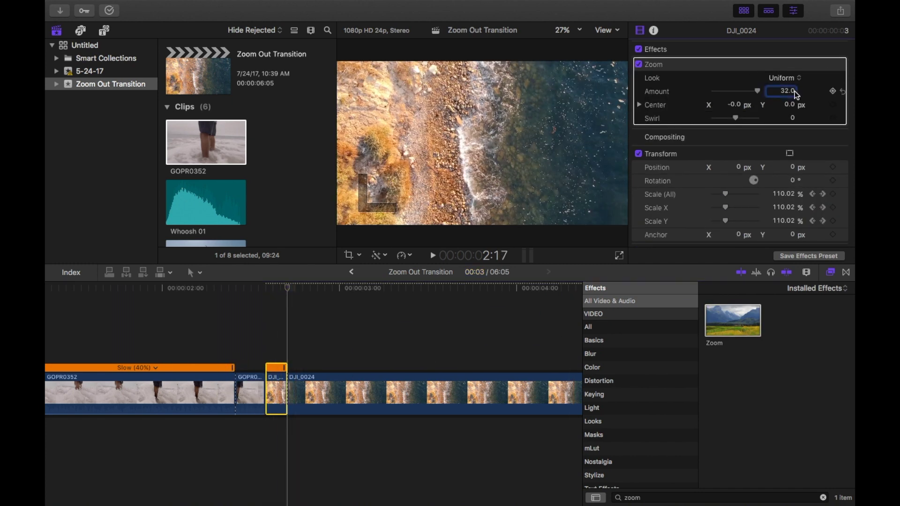
{"action": "type", "text": "20"}
{"action": "key", "text": "Return"}
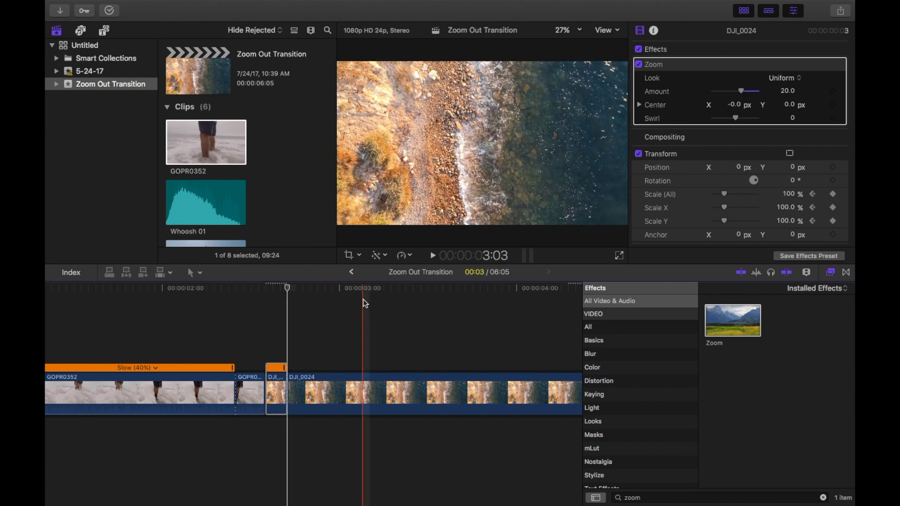
Step: Zoom the timeline out and play back the beach-to-drone transition
{"action": "scroll", "coordinate": [365, 302], "scroll_direction": "left", "scroll_amount": 10}
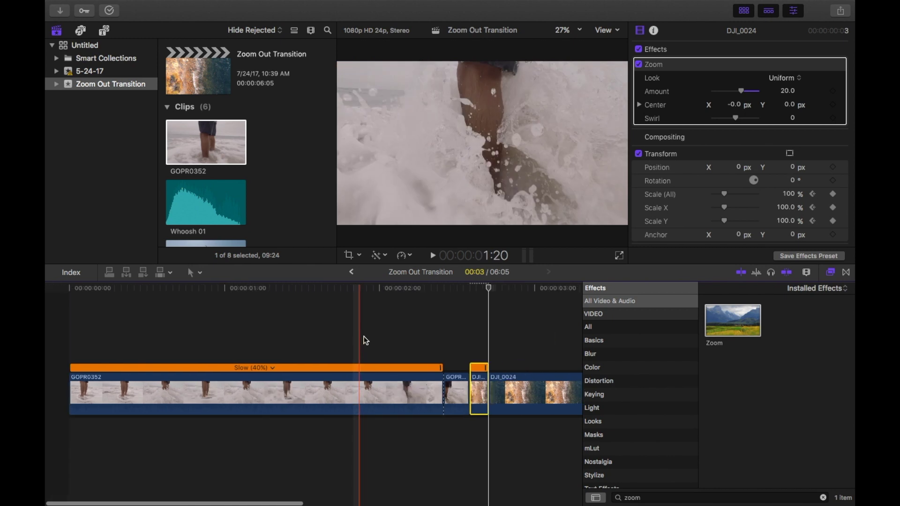
{"action": "key", "text": "super+minus"}
{"action": "left_click", "coordinate": [235, 314]}
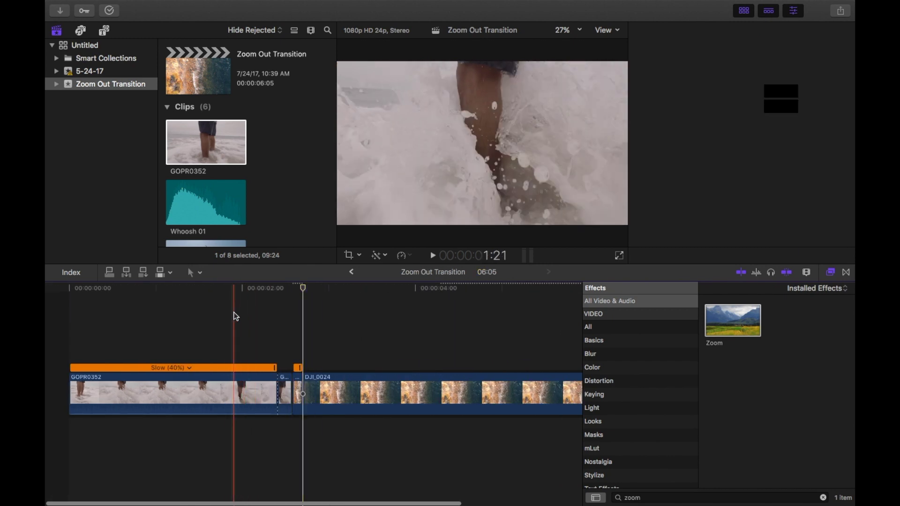
{"action": "key", "text": "space"}
{"action": "key", "text": "space"}
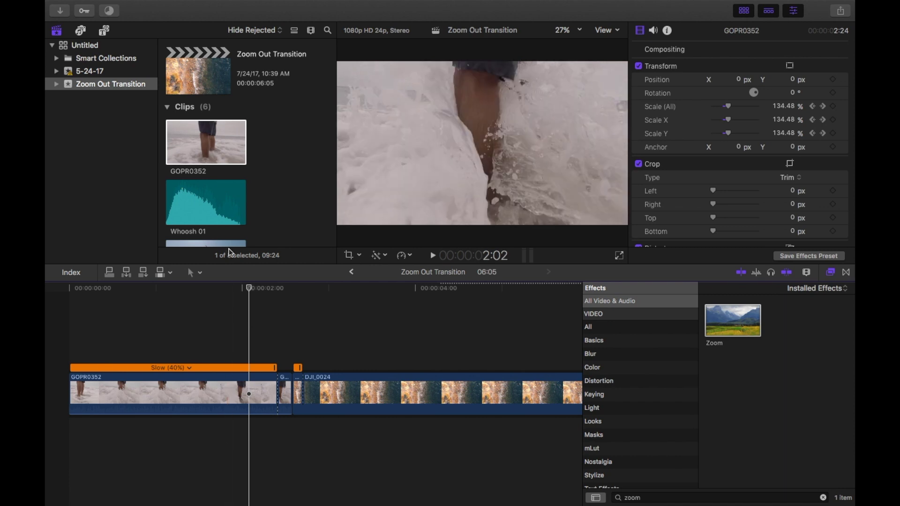
{"action": "left_click", "coordinate": [219, 205]}
Step: Place Whoosh 01 below the clips, trim both edges, and align it with the cut
{"action": "left_click_drag", "start_coordinate": [206, 206], "coordinate": [273, 443]}
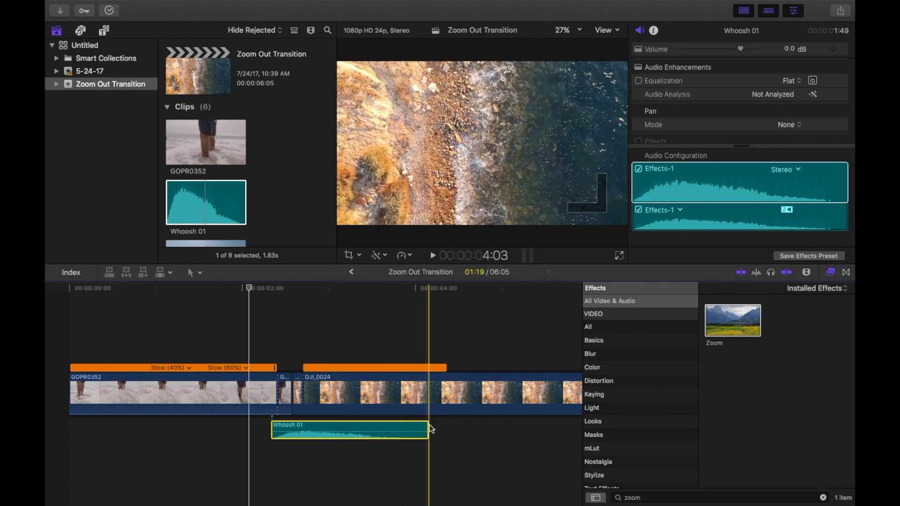
{"action": "left_click_drag", "start_coordinate": [427, 425], "coordinate": [356, 426]}
{"action": "left_click_drag", "start_coordinate": [273, 426], "coordinate": [286, 424]}
{"action": "left_click_drag", "start_coordinate": [287, 425], "coordinate": [305, 429]}
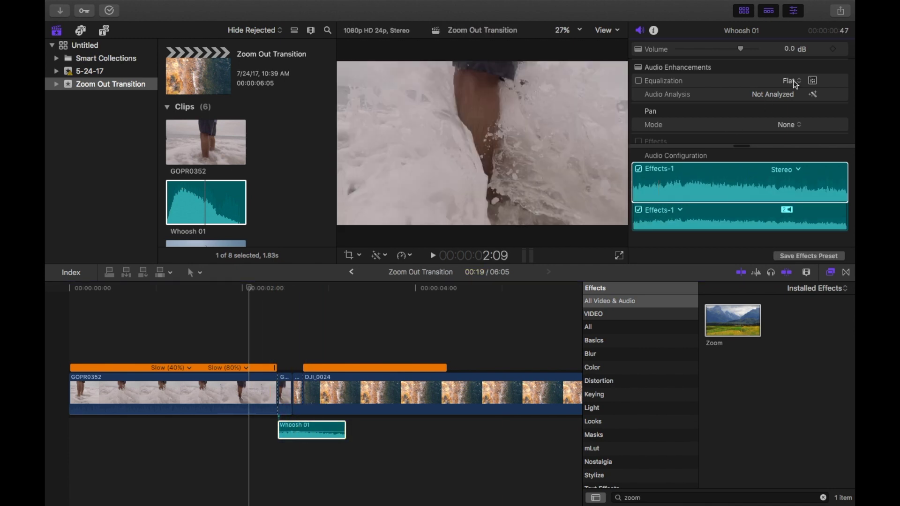
Step: Apply Bass Boost equalization to Whoosh 01 and trim its end a bit shorter
{"action": "left_click", "coordinate": [791, 80]}
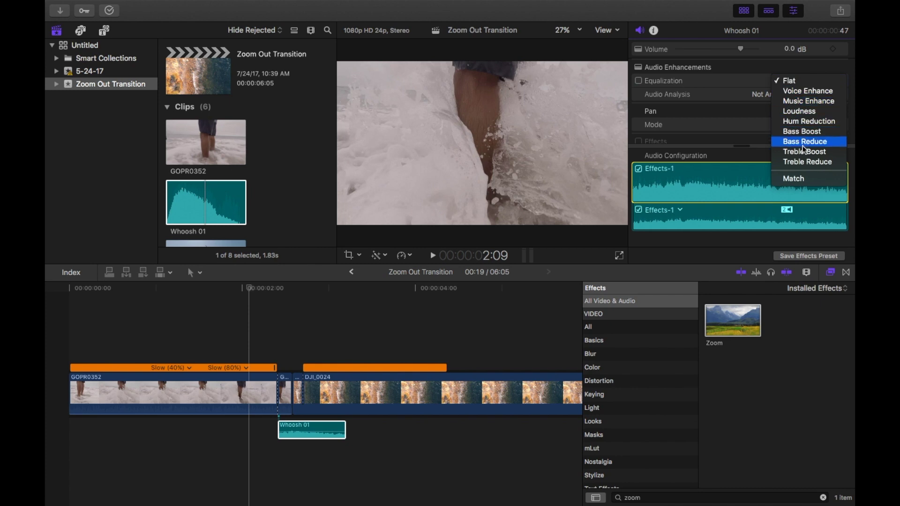
{"action": "left_click", "coordinate": [801, 131]}
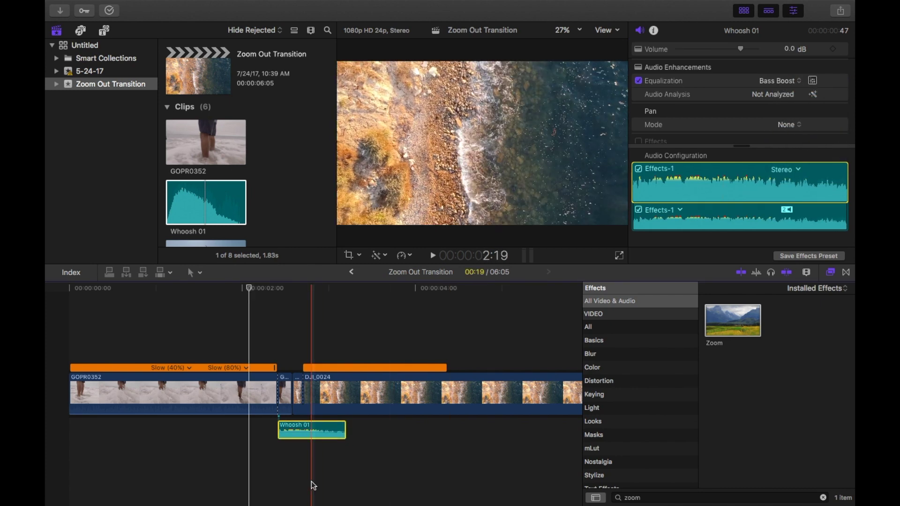
{"action": "left_click_drag", "start_coordinate": [346, 423], "coordinate": [320, 423]}
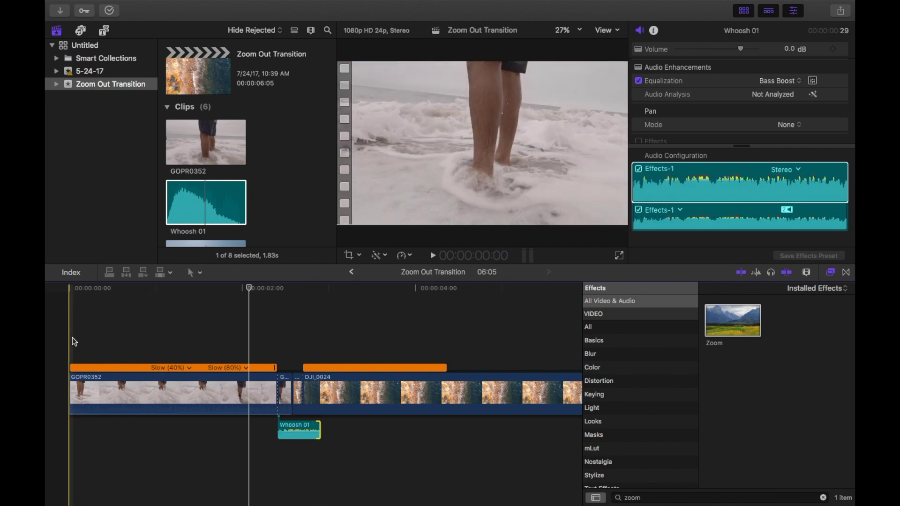
{"action": "left_click", "coordinate": [72, 341]}
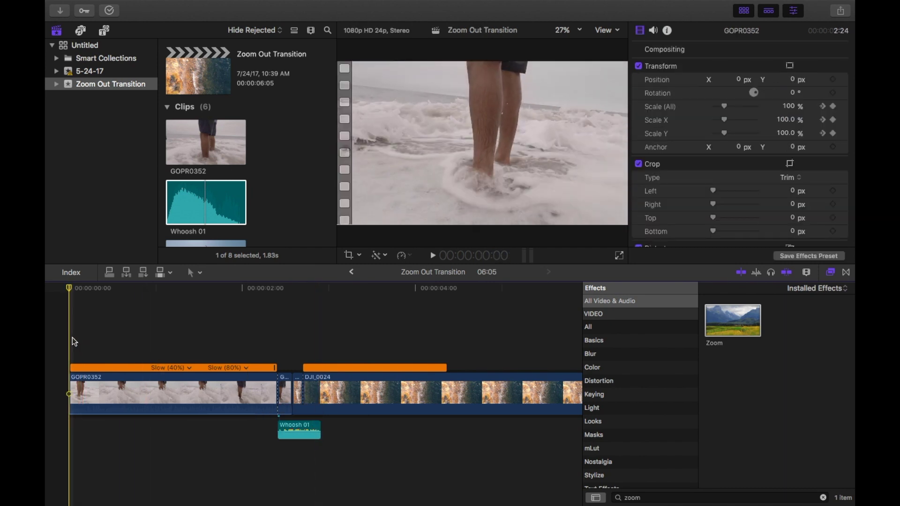
{"action": "key", "text": "space"}
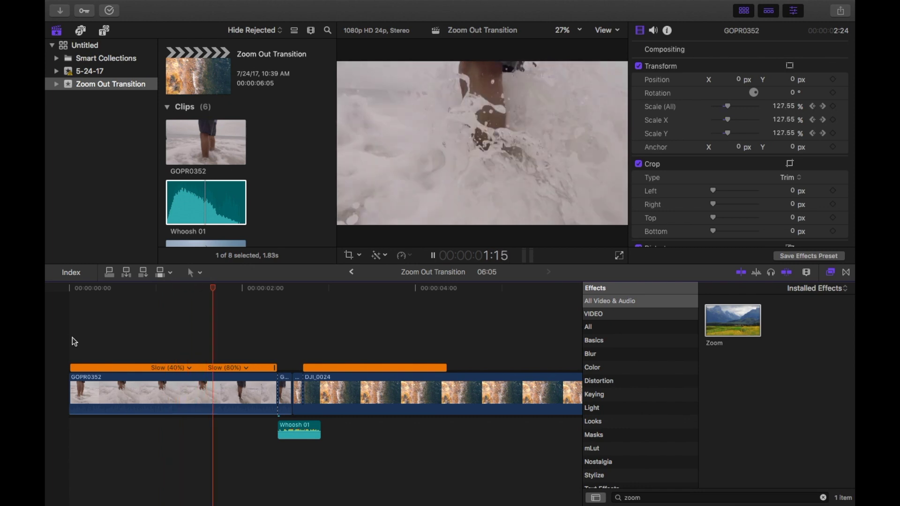